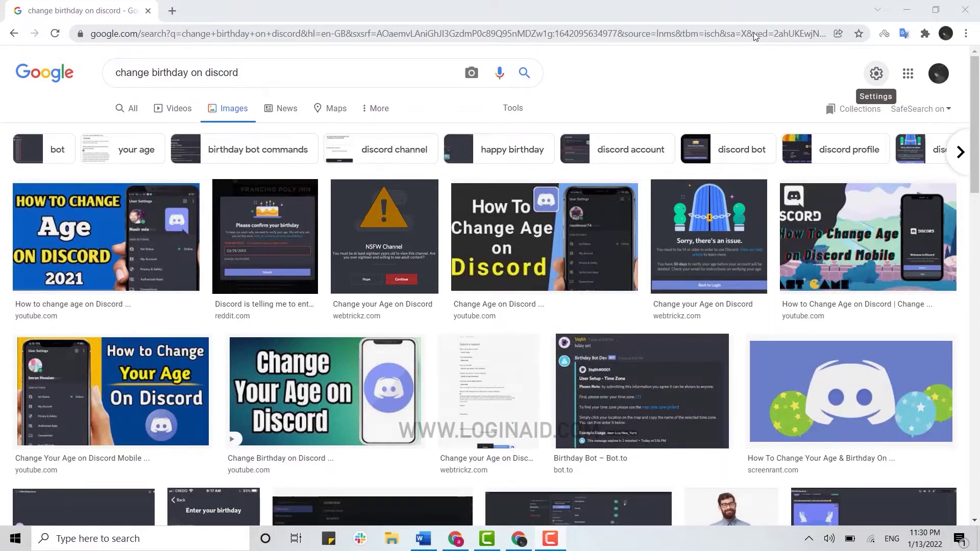
- Open a new browser tab beside the Google image results for 'change birthday on discord'
left_click(173, 11)
- Load discord.com in the new tab
left_click(145, 33)
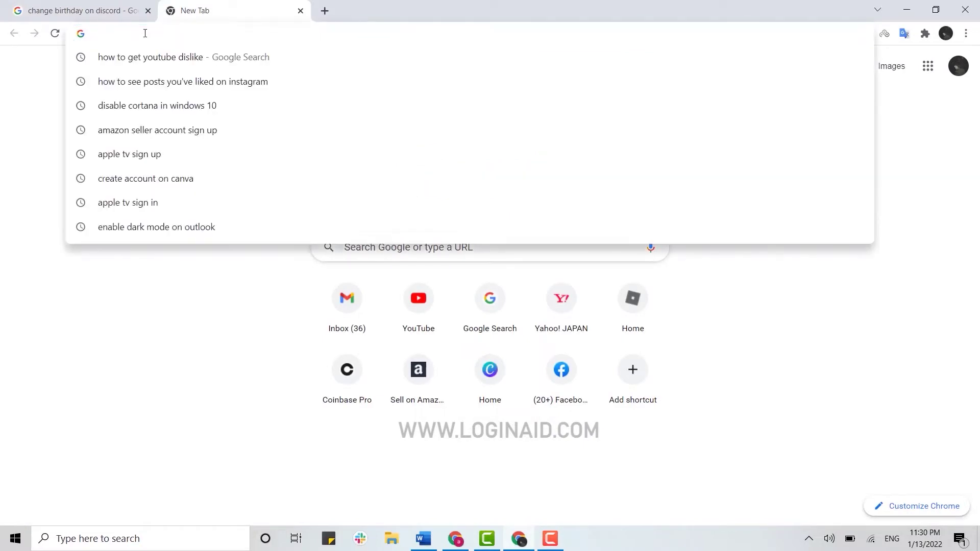
type("dis")
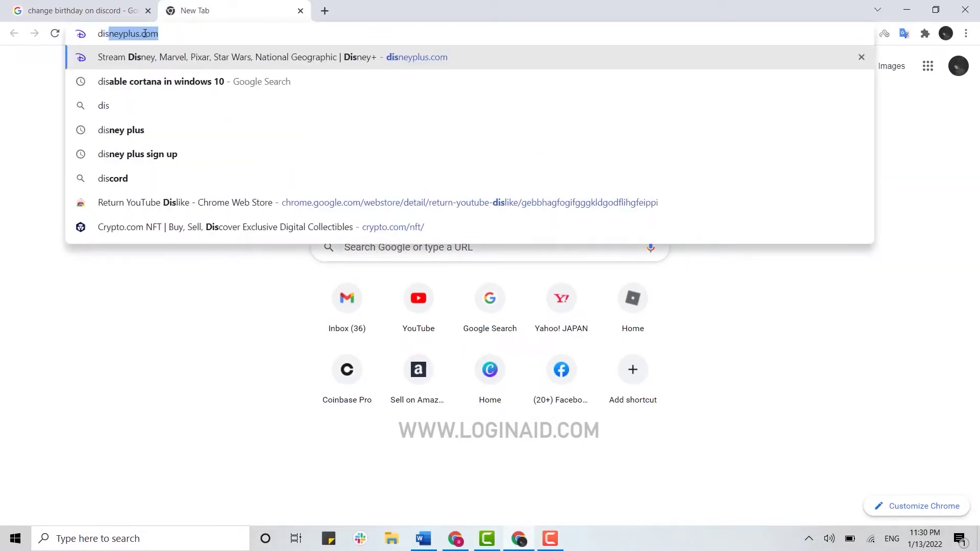
type("cord.com")
key("Return")
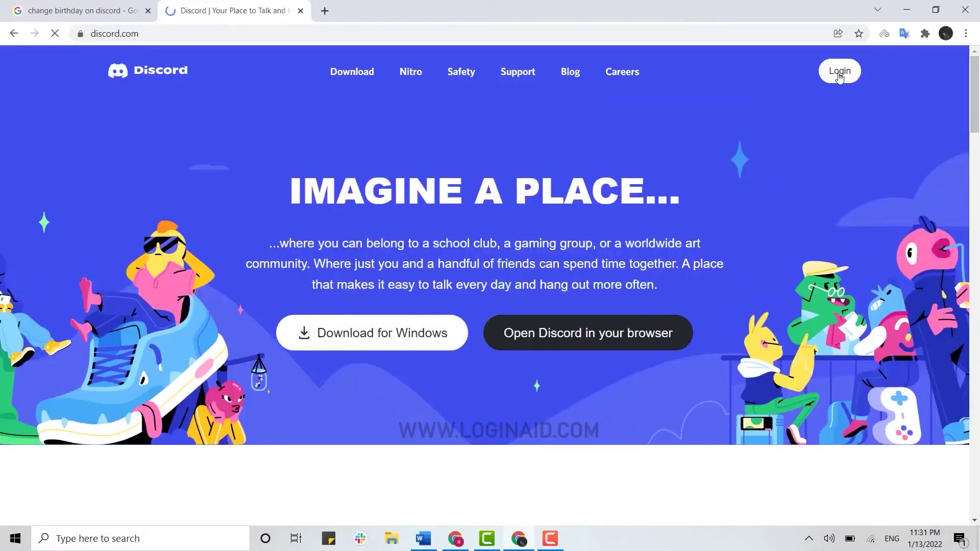
- Sign in to Discord with the account's e-mail address and password
left_click(840, 73)
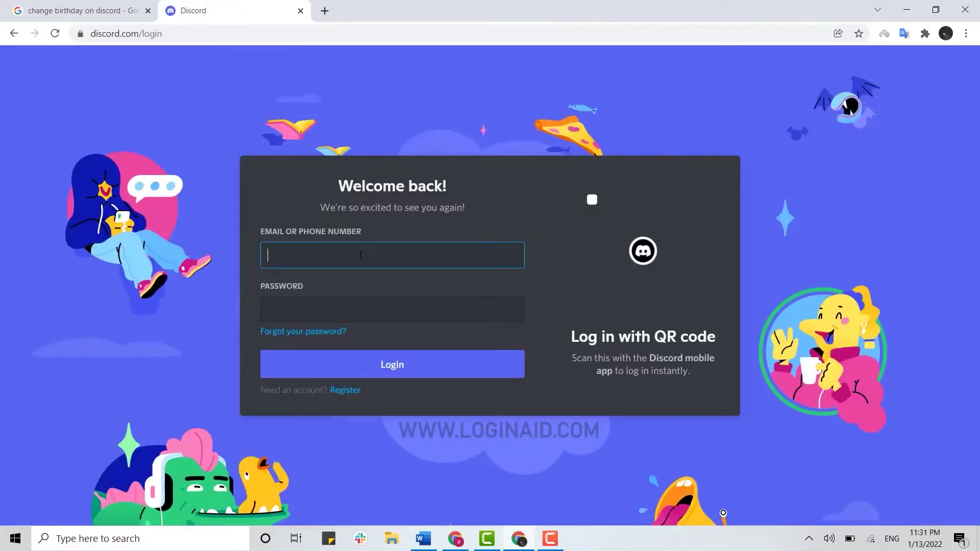
type("email@gmail.com")
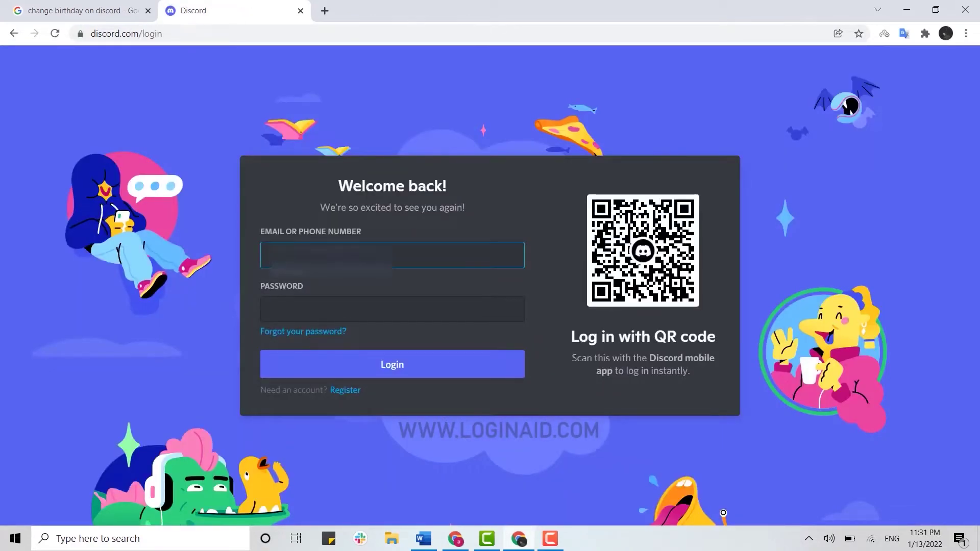
type("Nemail@gmail.com")
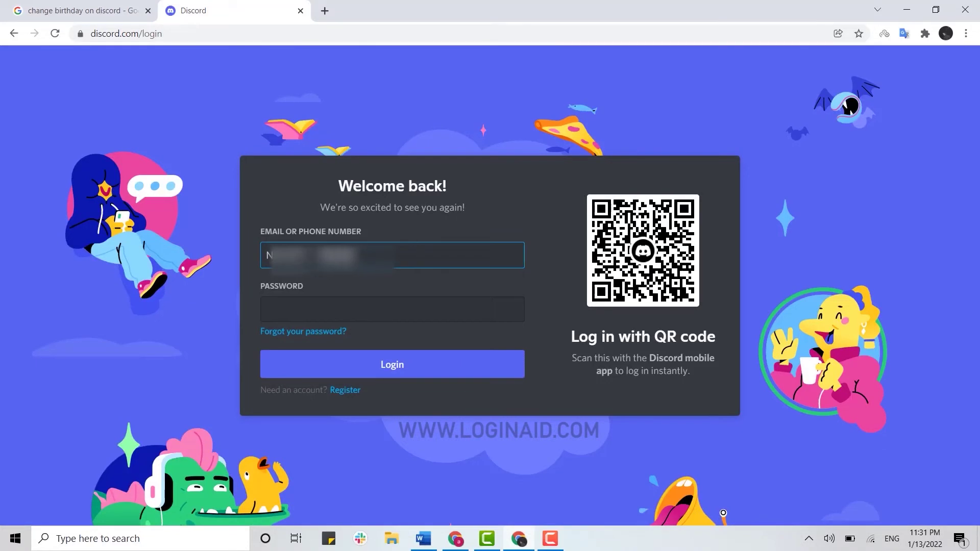
type("@gmail.com")
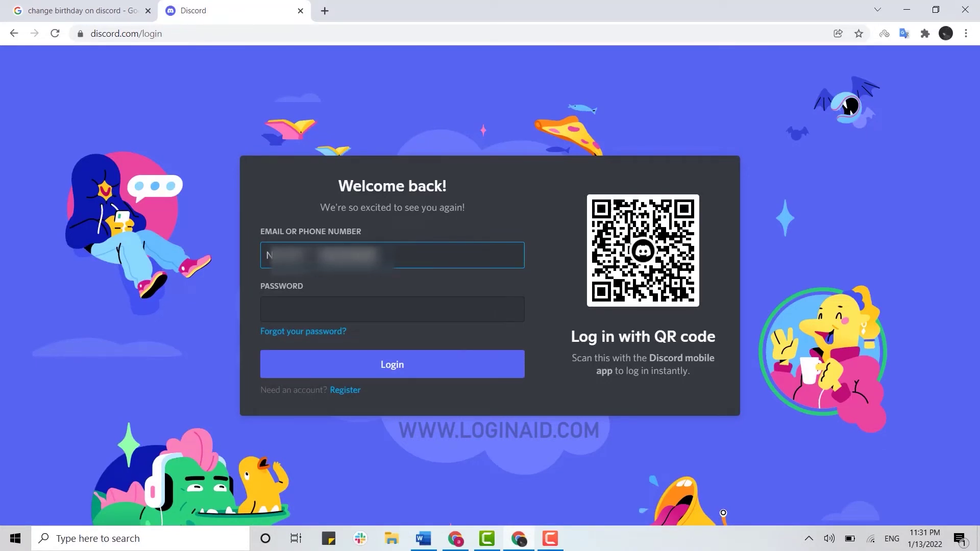
left_click(380, 318)
type("***")
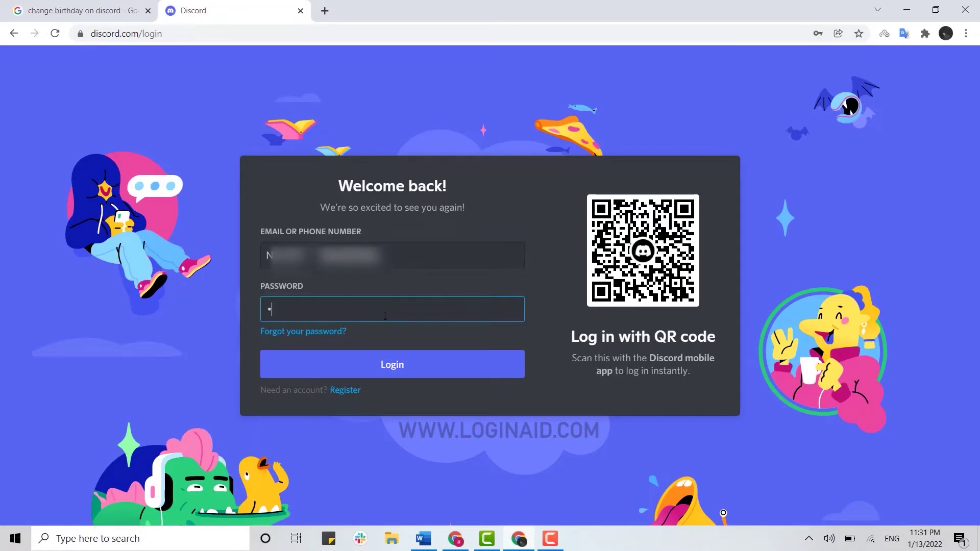
type("******")
left_click(407, 363)
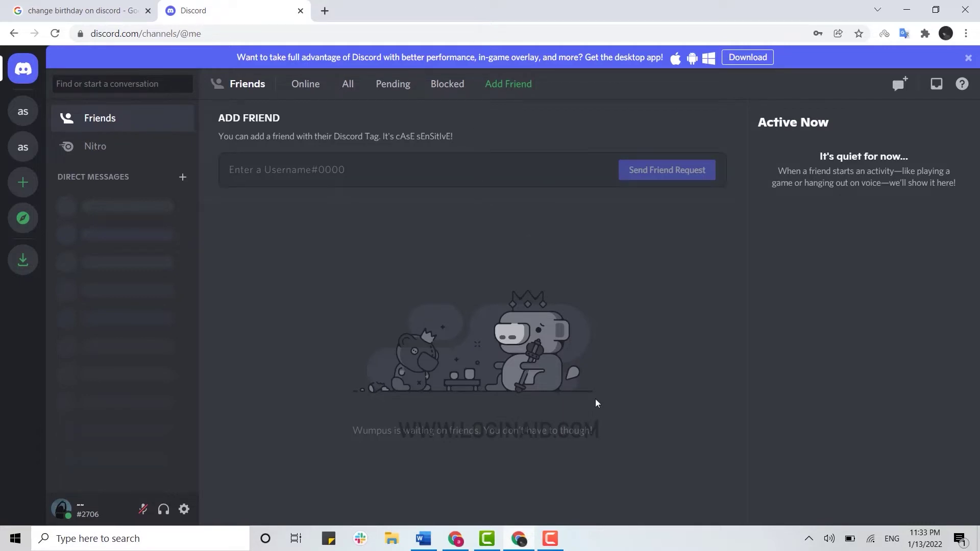
- Open Discord's Help Center from the Help (?) icon on the Friends page
left_click(963, 85)
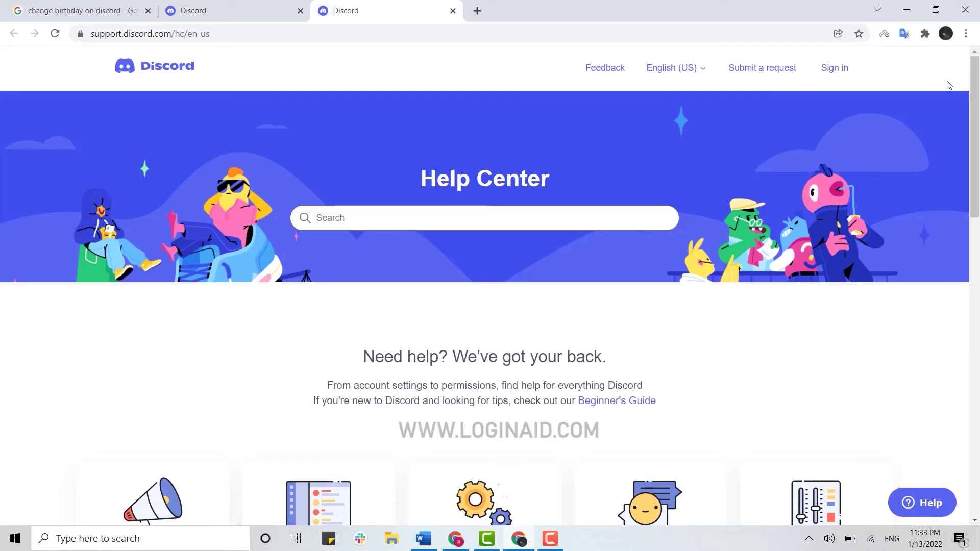
- Open 'Submit a request' and pick Trust & Safety as the help topic
left_click(769, 72)
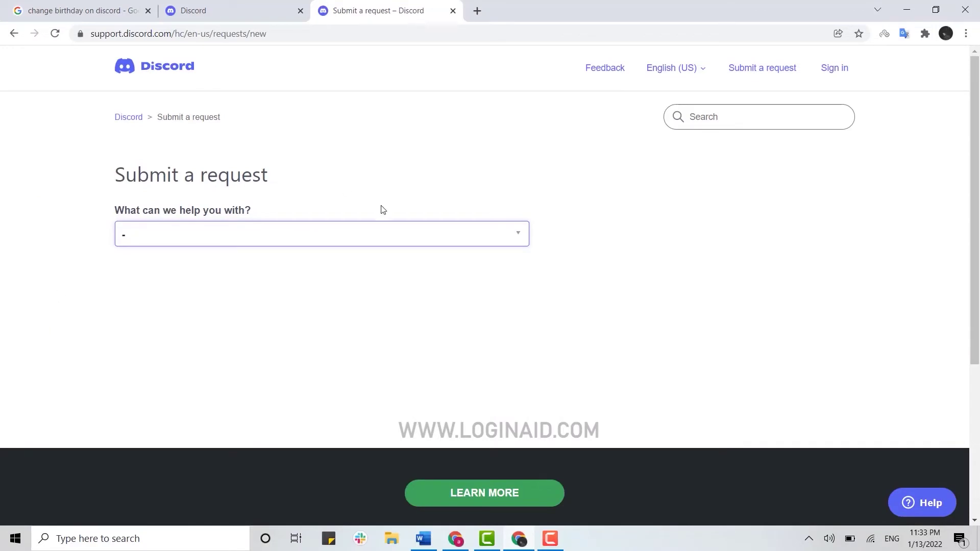
left_click(518, 239)
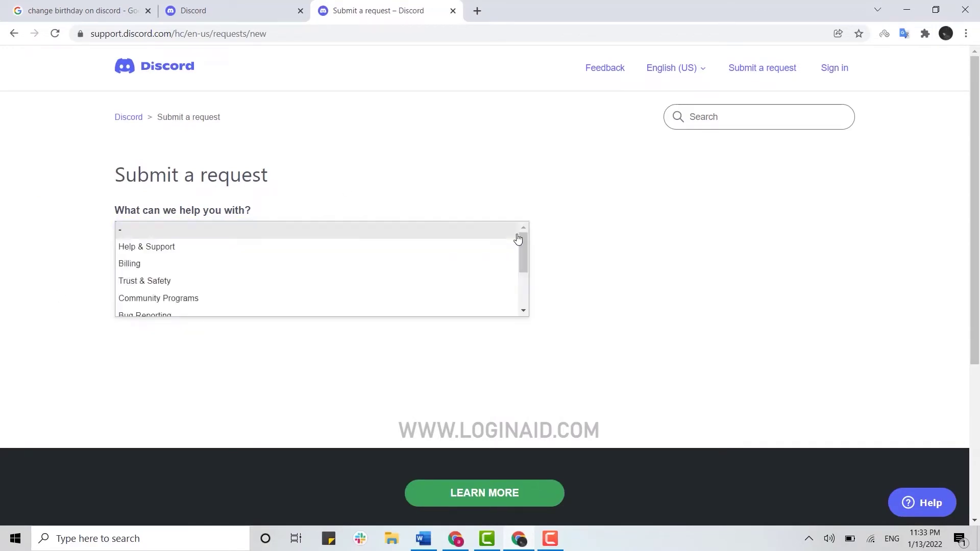
scroll(202, 277, "down", 2)
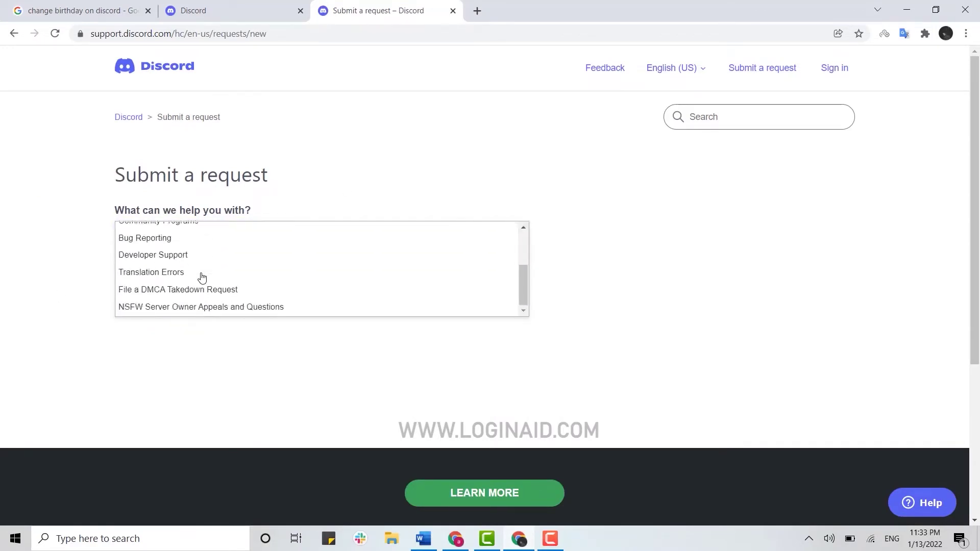
scroll(204, 274, "down", 1)
scroll(211, 236, "up", 2)
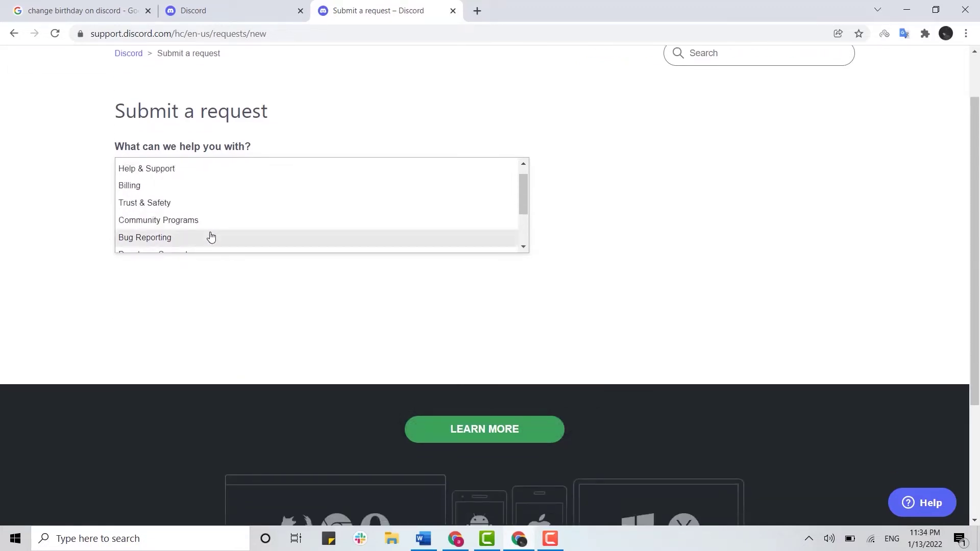
left_click(149, 207)
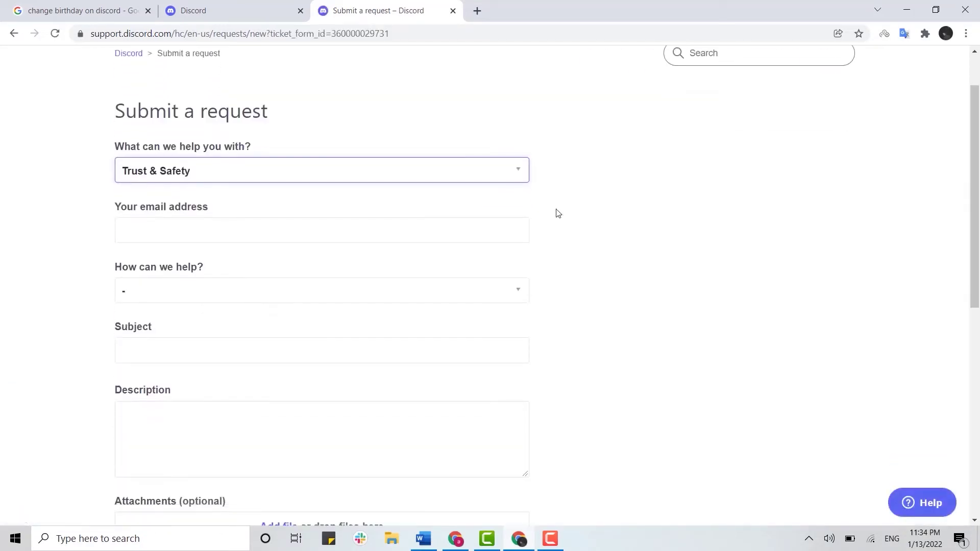
- Fill in the contact e-mail address from the saved suggestions
scroll(559, 213, "down", 1)
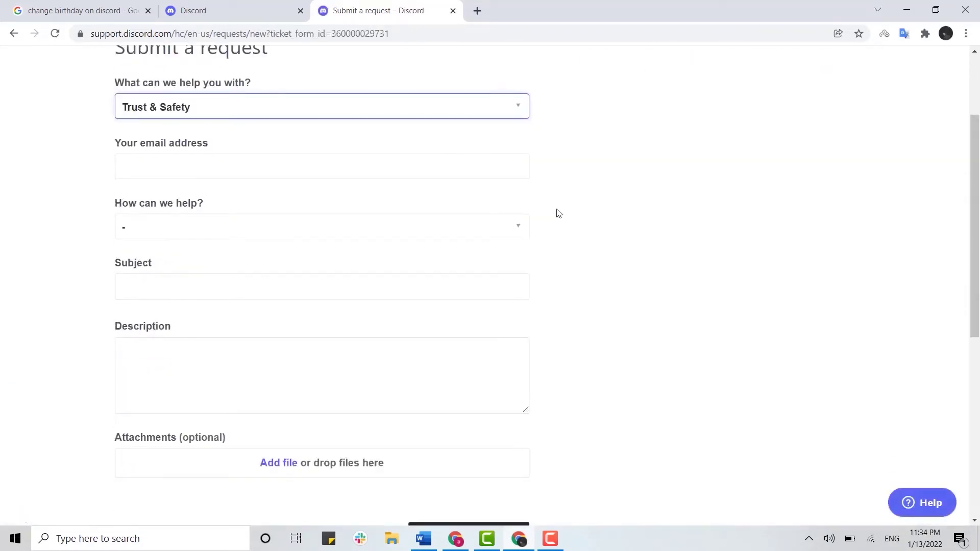
left_click(251, 171)
left_click(207, 209)
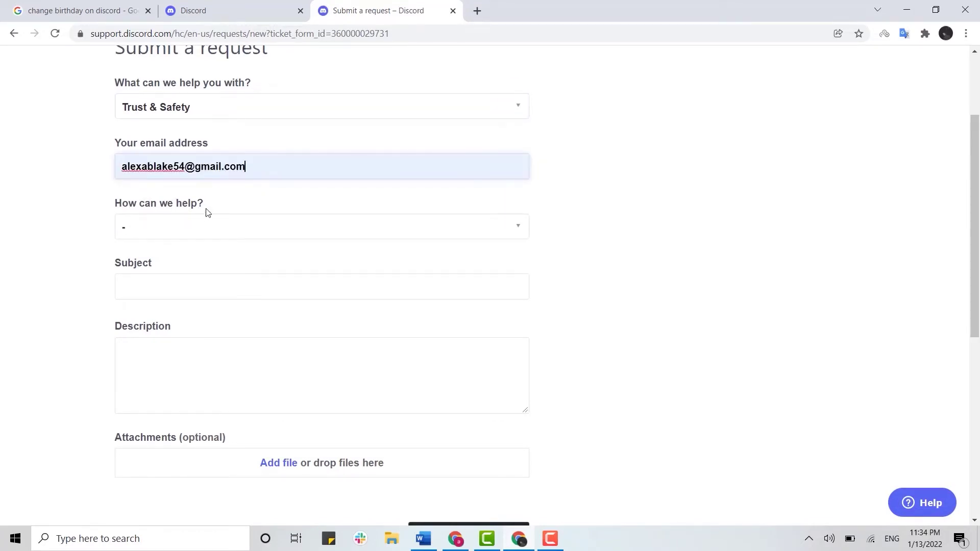
- Choose 'Appeals, age update, other questions', then 'Update my age information'
left_click(134, 228)
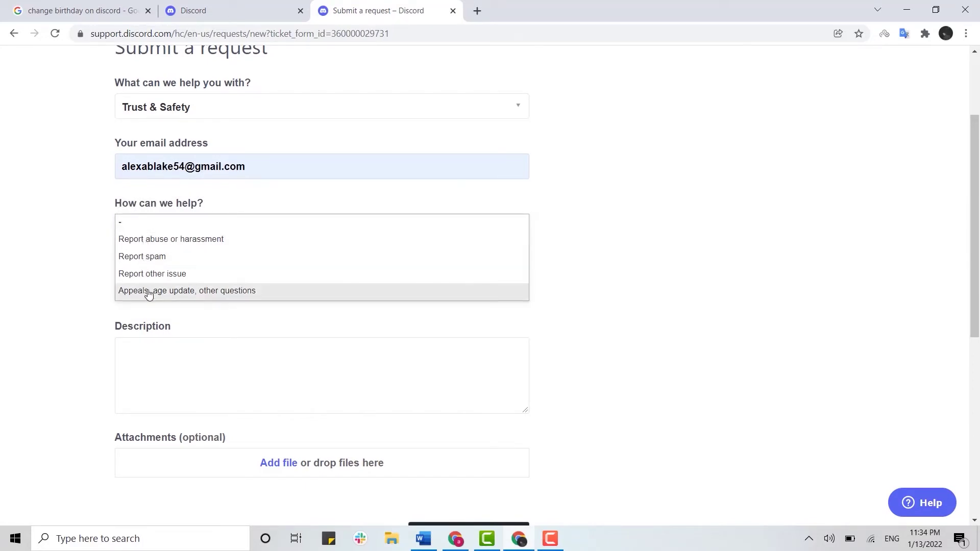
left_click(182, 292)
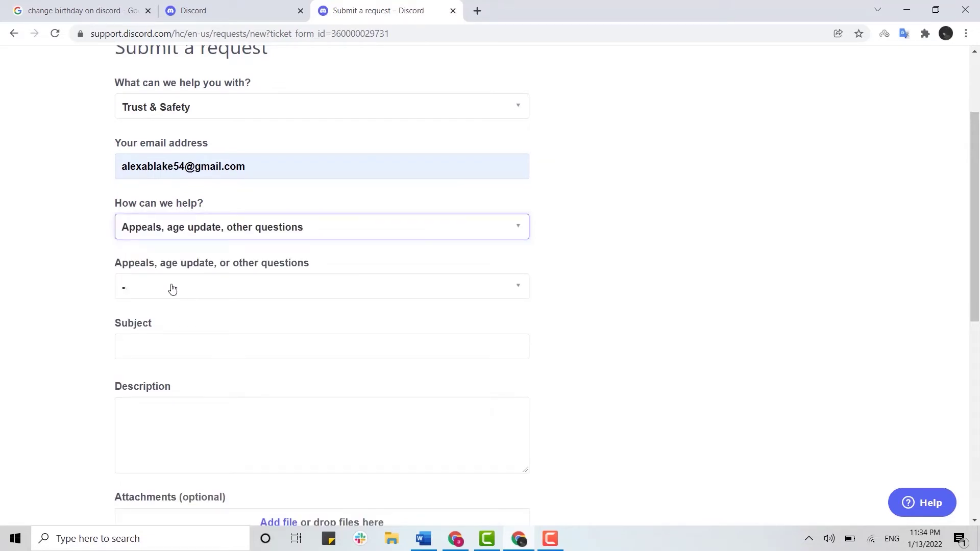
left_click(515, 292)
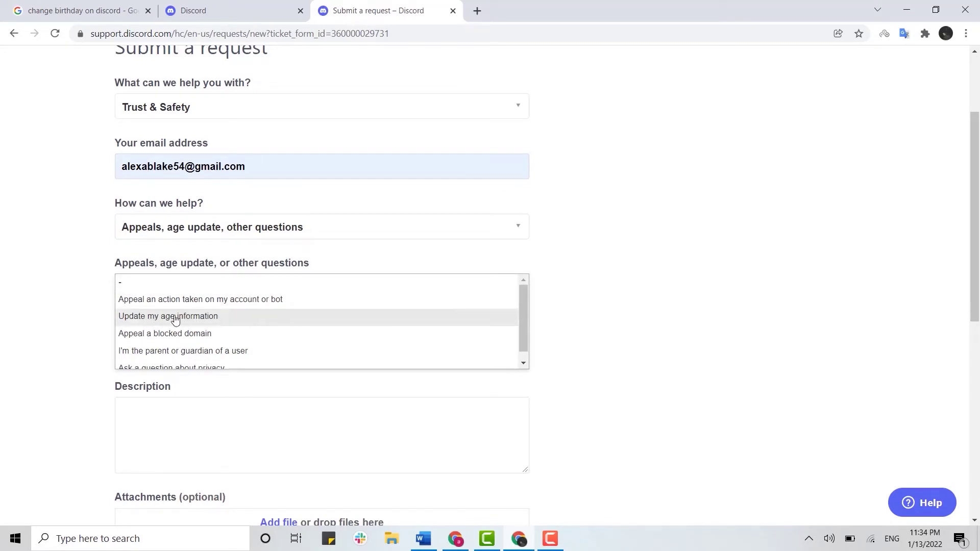
left_click(210, 317)
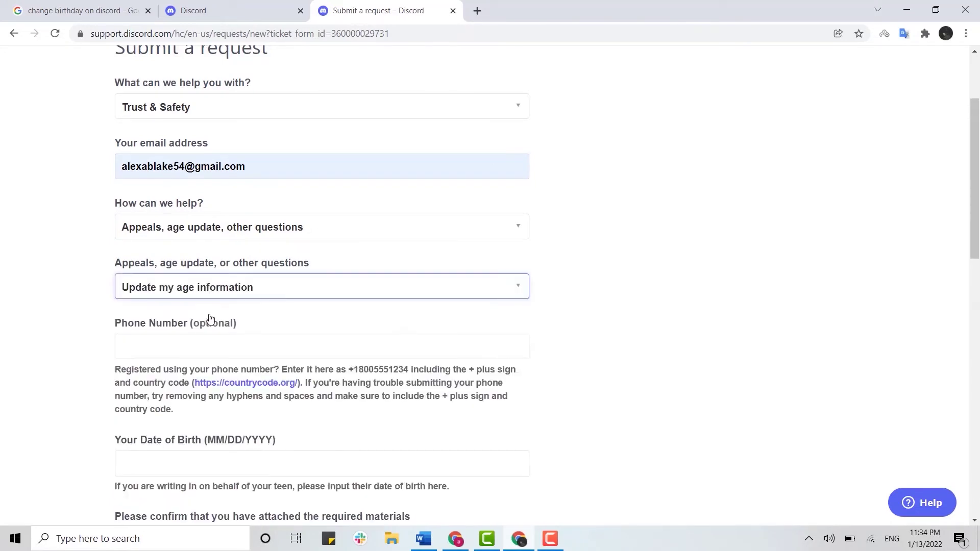
scroll(210, 319, "down", 1)
left_click(208, 295)
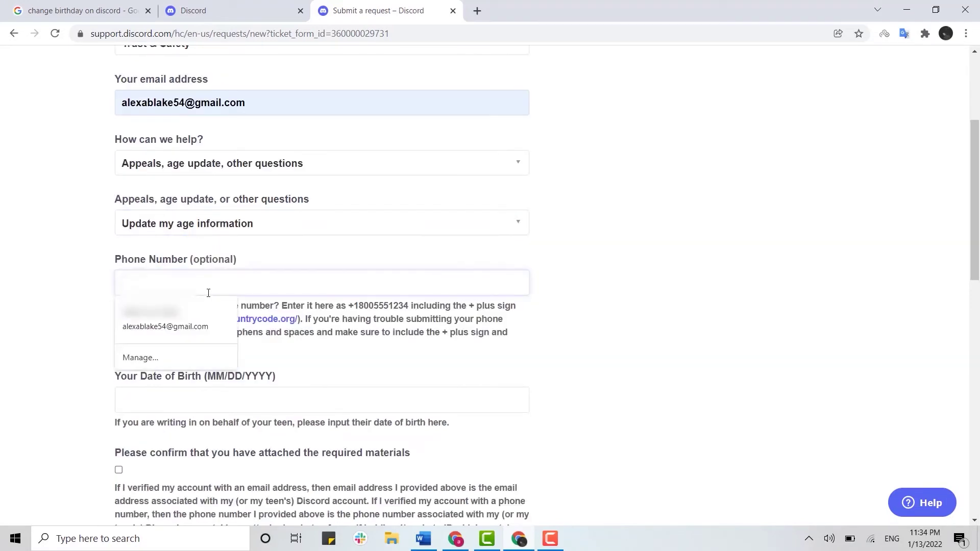
left_click(151, 312)
scroll(168, 286, "down", 2)
left_click(164, 280)
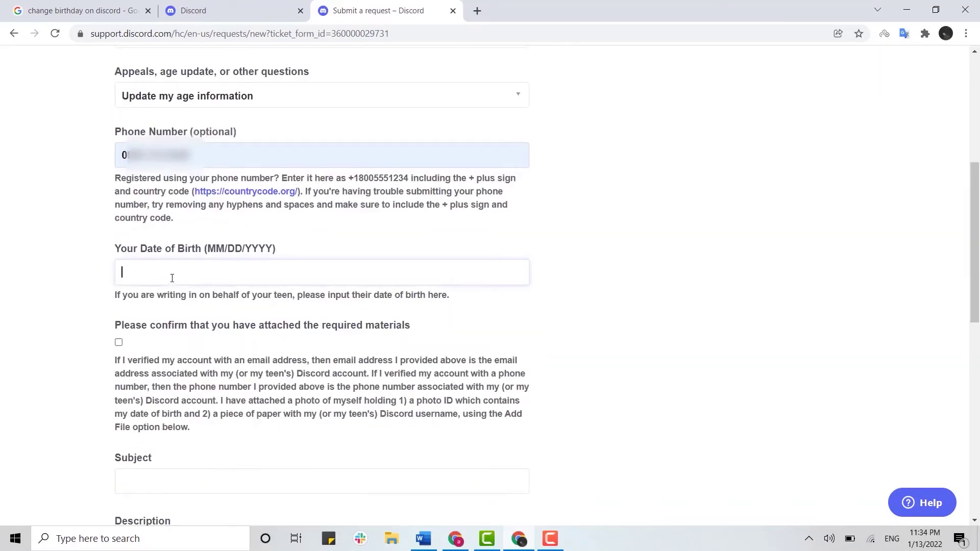
type("06/14/1995")
left_click(119, 343)
left_click(119, 343)
- Enter the subject 'need assistance in changing my age'
scroll(135, 342, "down", 3)
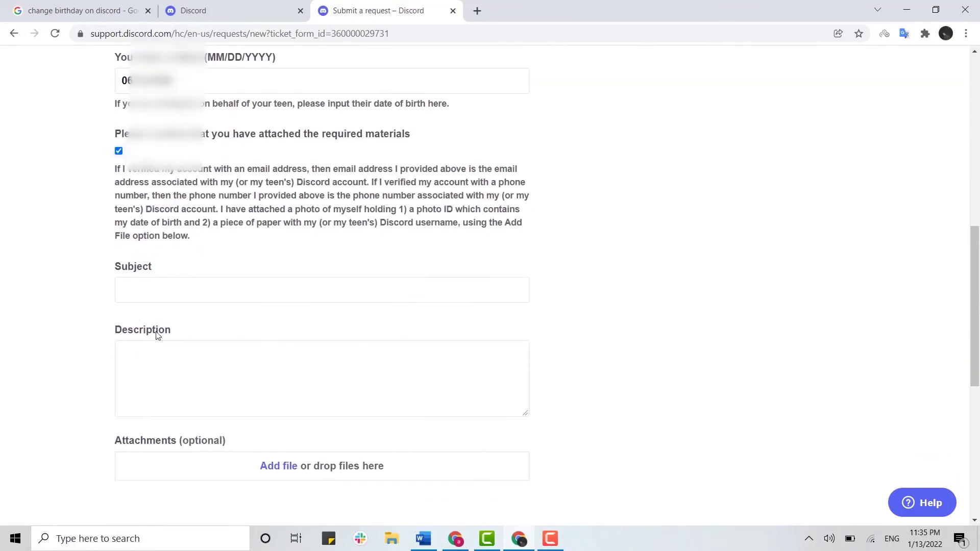
left_click(161, 287)
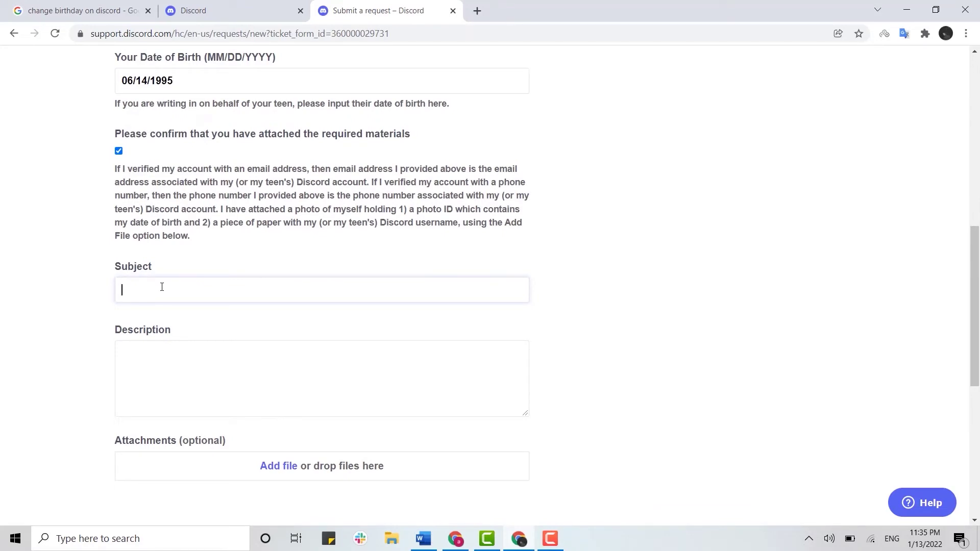
type("need assistance ")
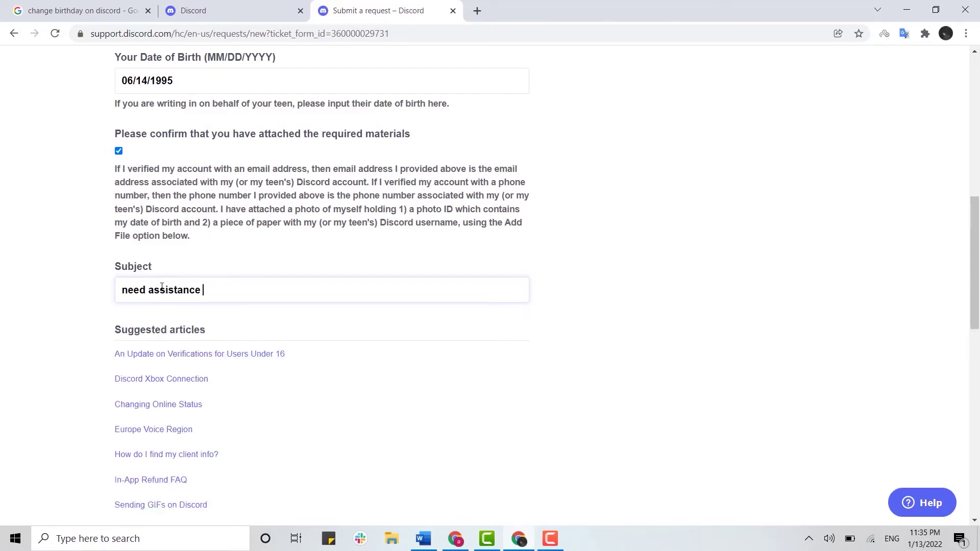
type("in cha")
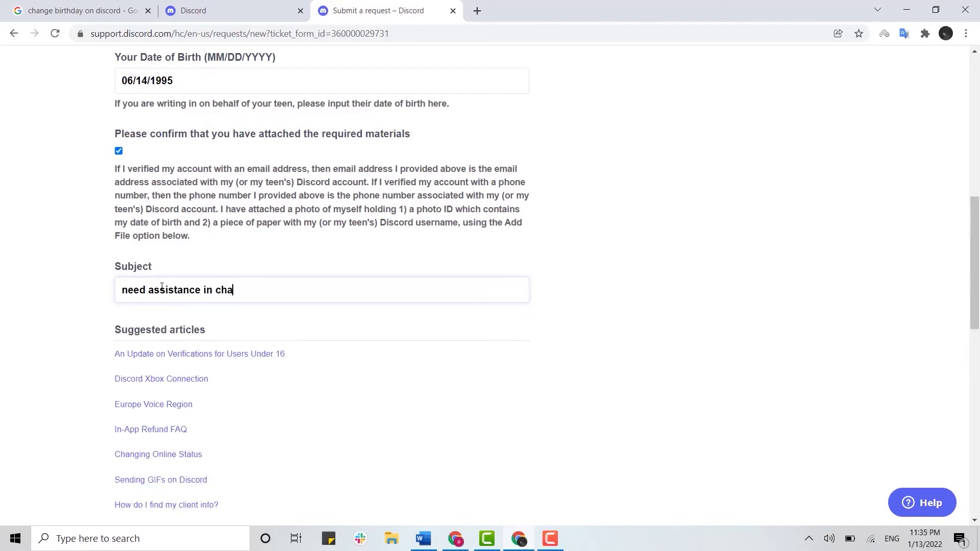
type("nging my ")
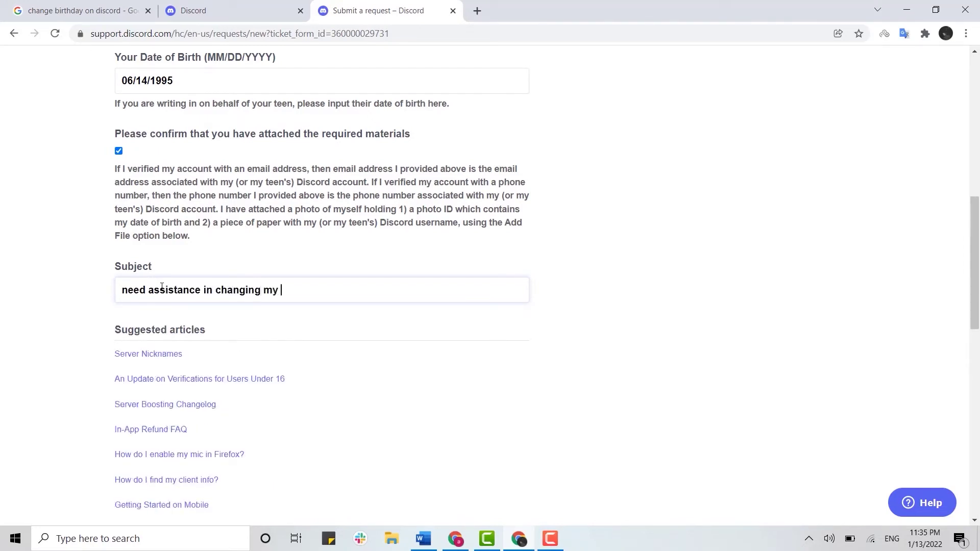
type("age")
scroll(168, 332, "down", 2)
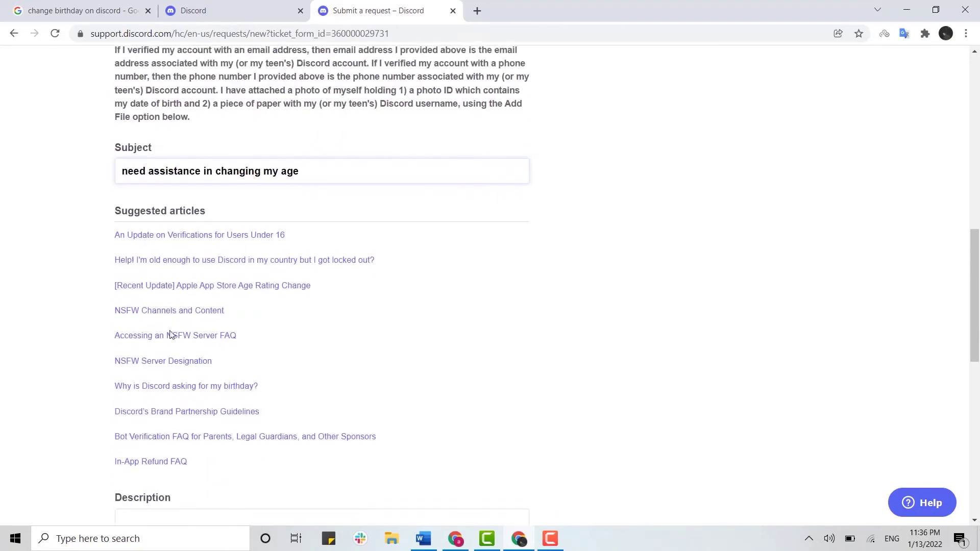
scroll(173, 329, "down", 7)
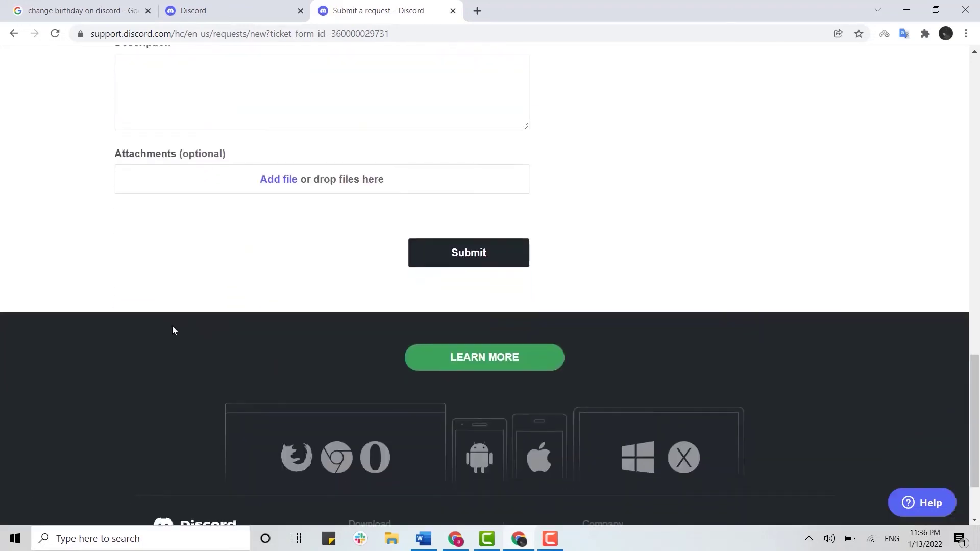
scroll(149, 266, "up", 3)
left_click(148, 265)
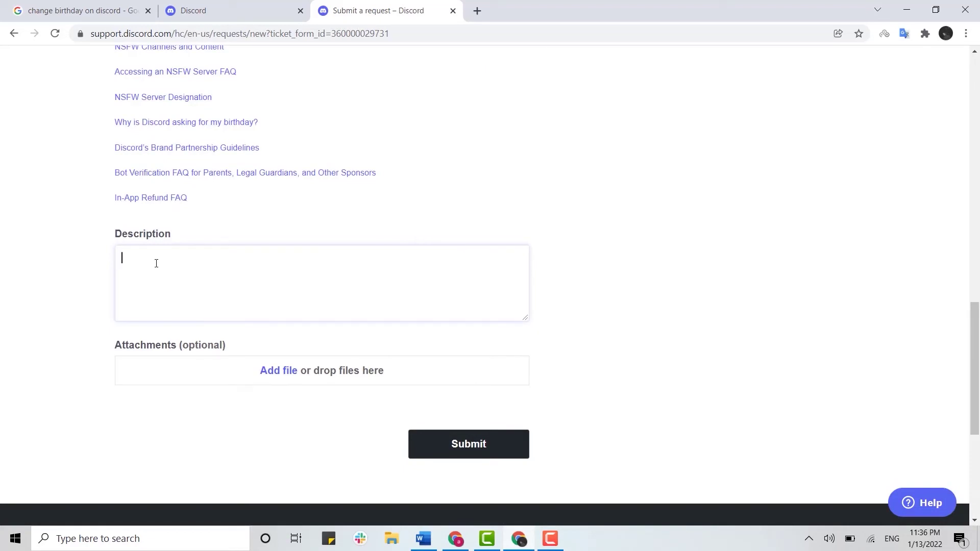
type("hi my actual date of birth is ")
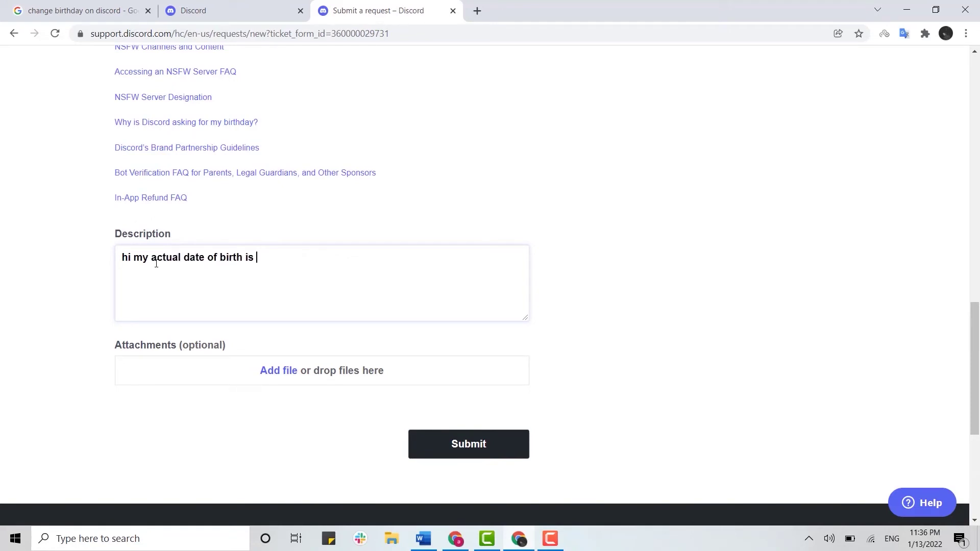
type("1995/06/14 but i put 1996")
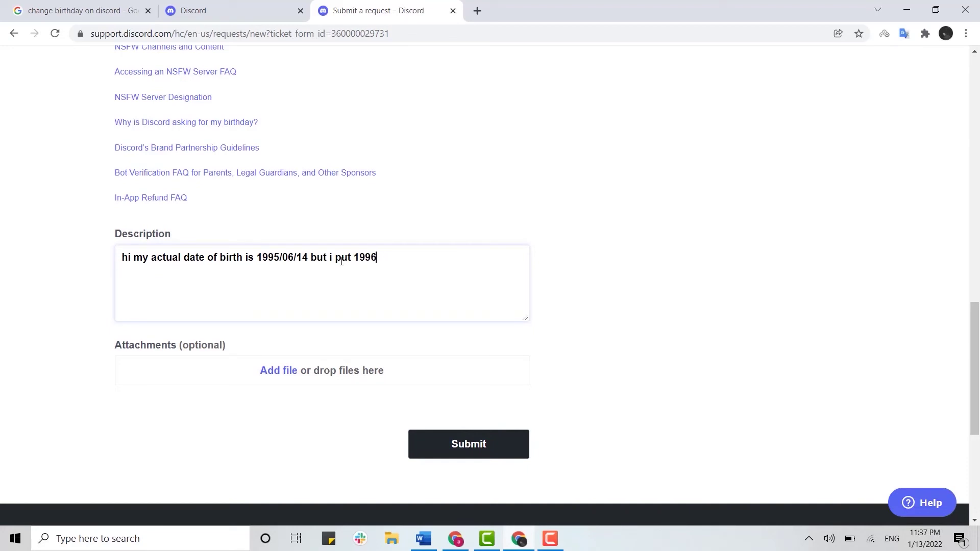
type(" by ac")
type("cident. ple")
type("as")
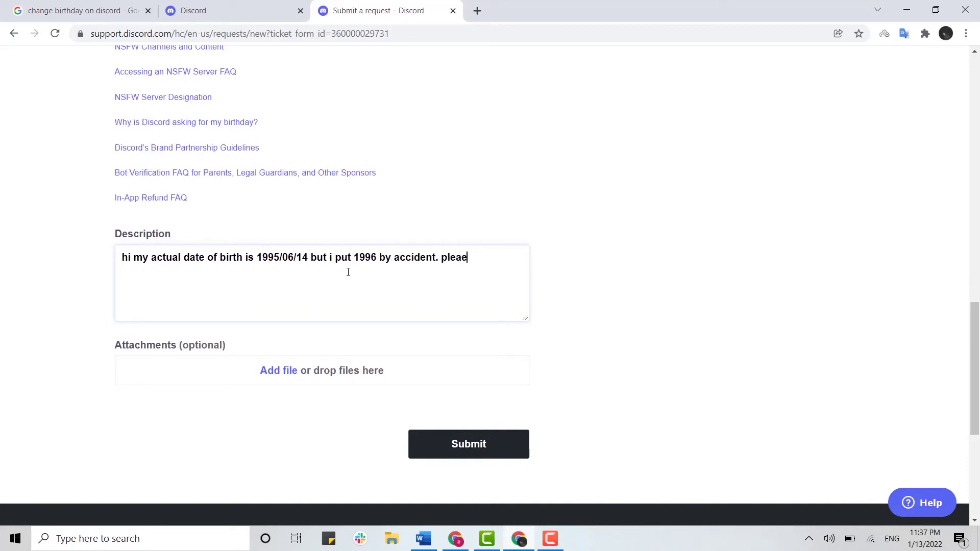
key("BackSpace")
type("se help me change my age")
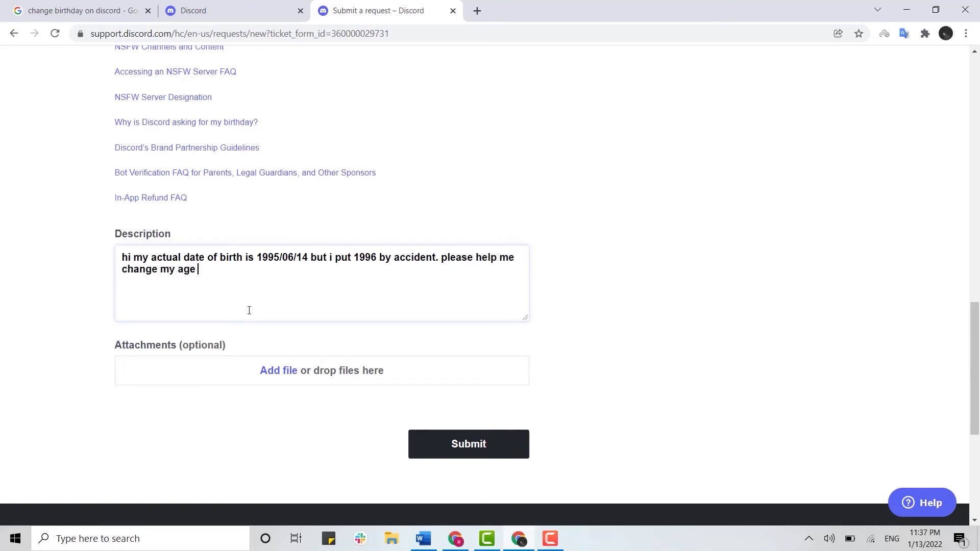
scroll(249, 311, "down", 1)
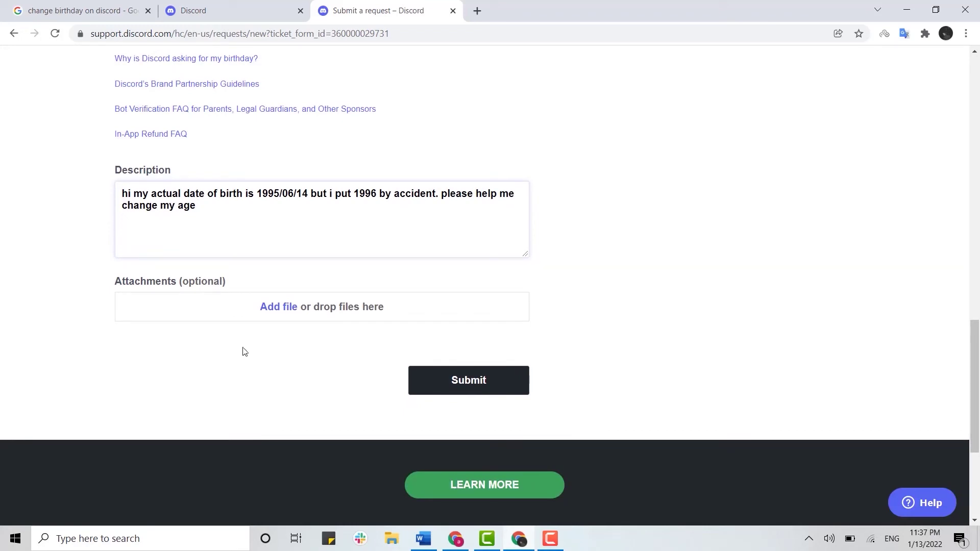
left_click(276, 309)
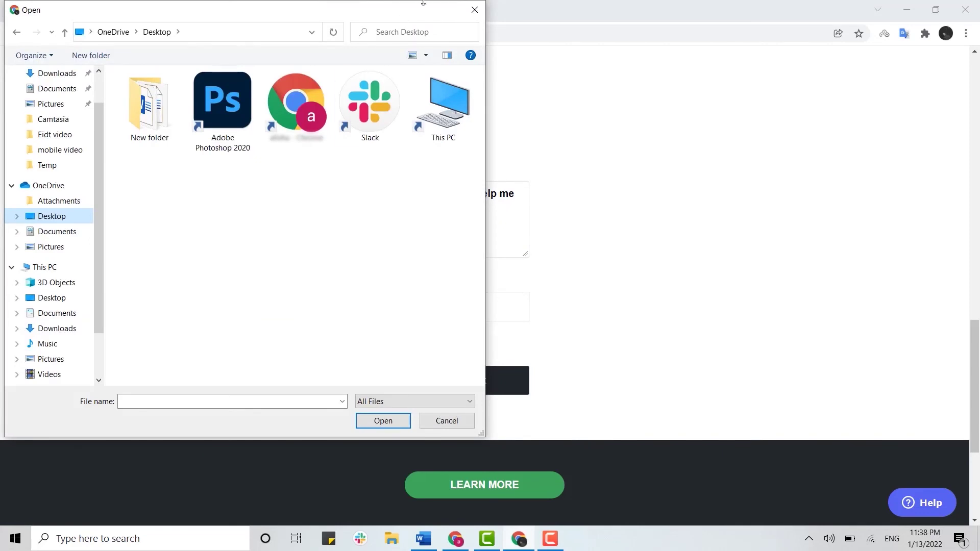
left_click(474, 10)
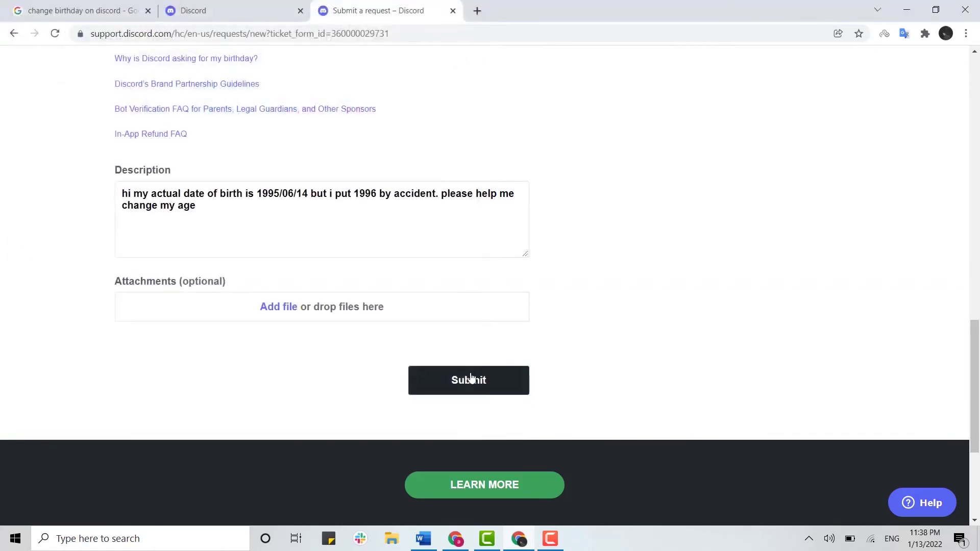